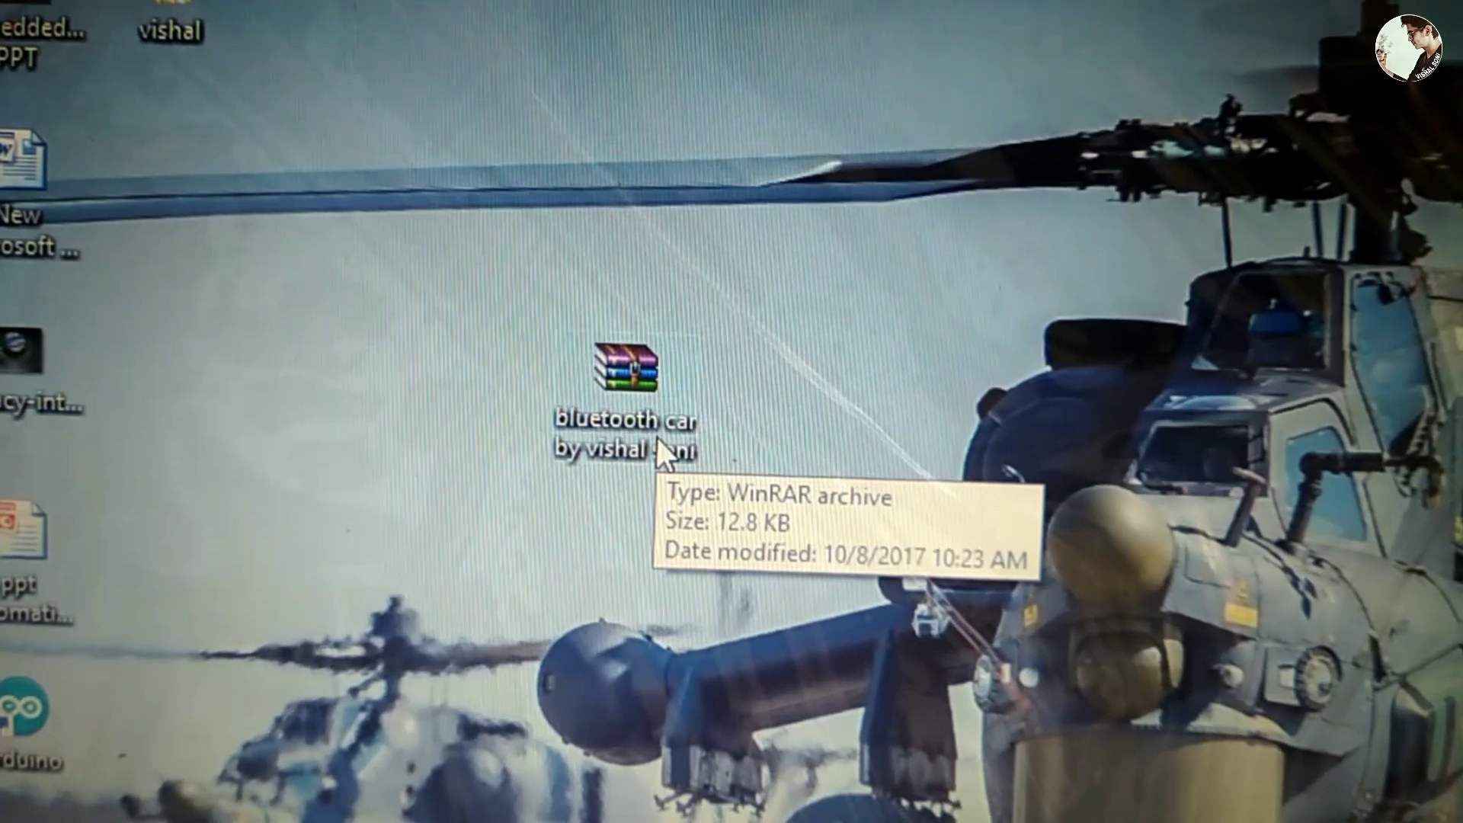
Extract the downloaded bluetooth car archive onto the desktop via Extract Here
{"action": "right_click", "coordinate": [653, 437]}
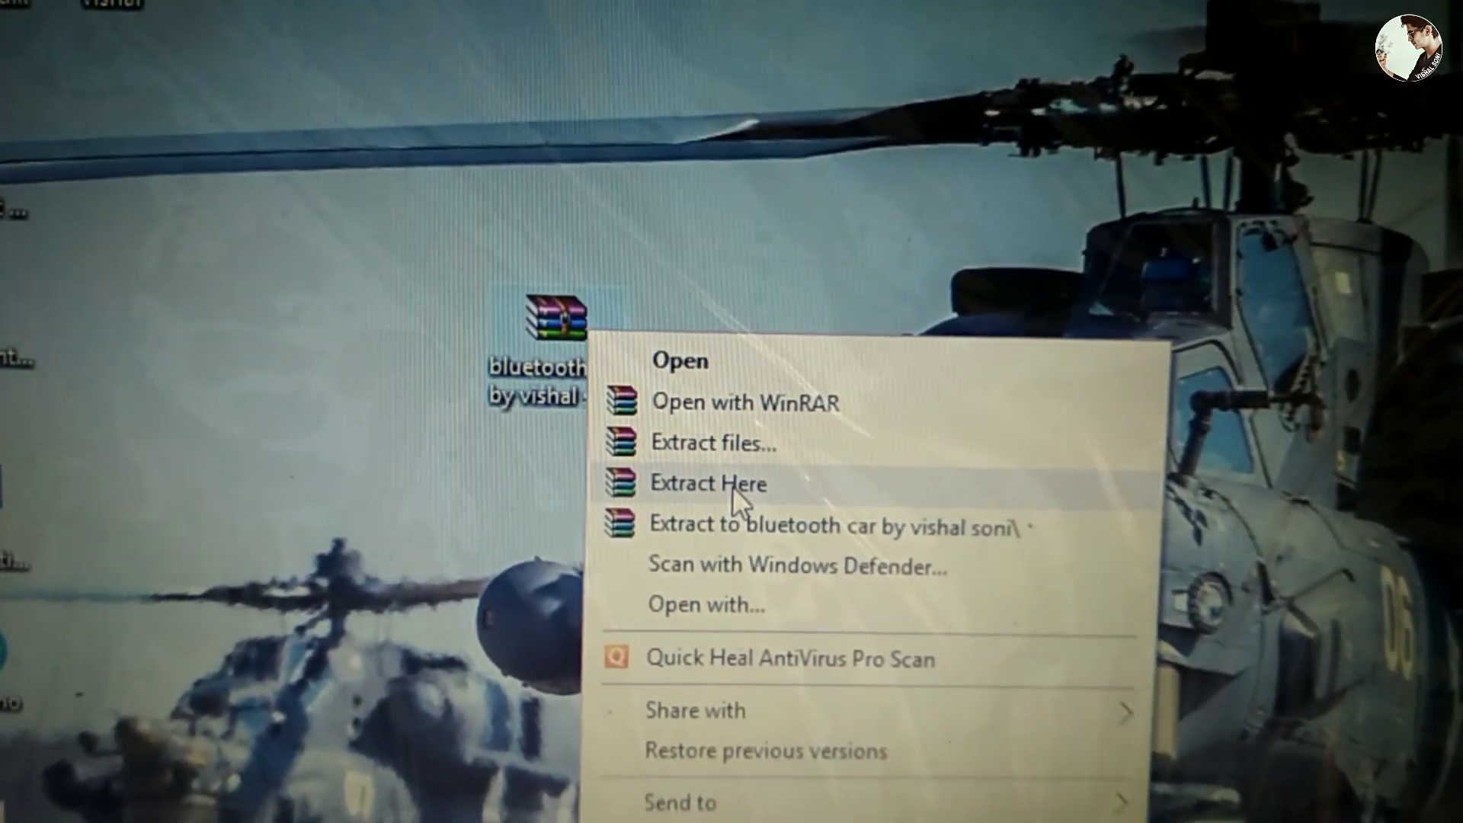
{"action": "left_click", "coordinate": [731, 489]}
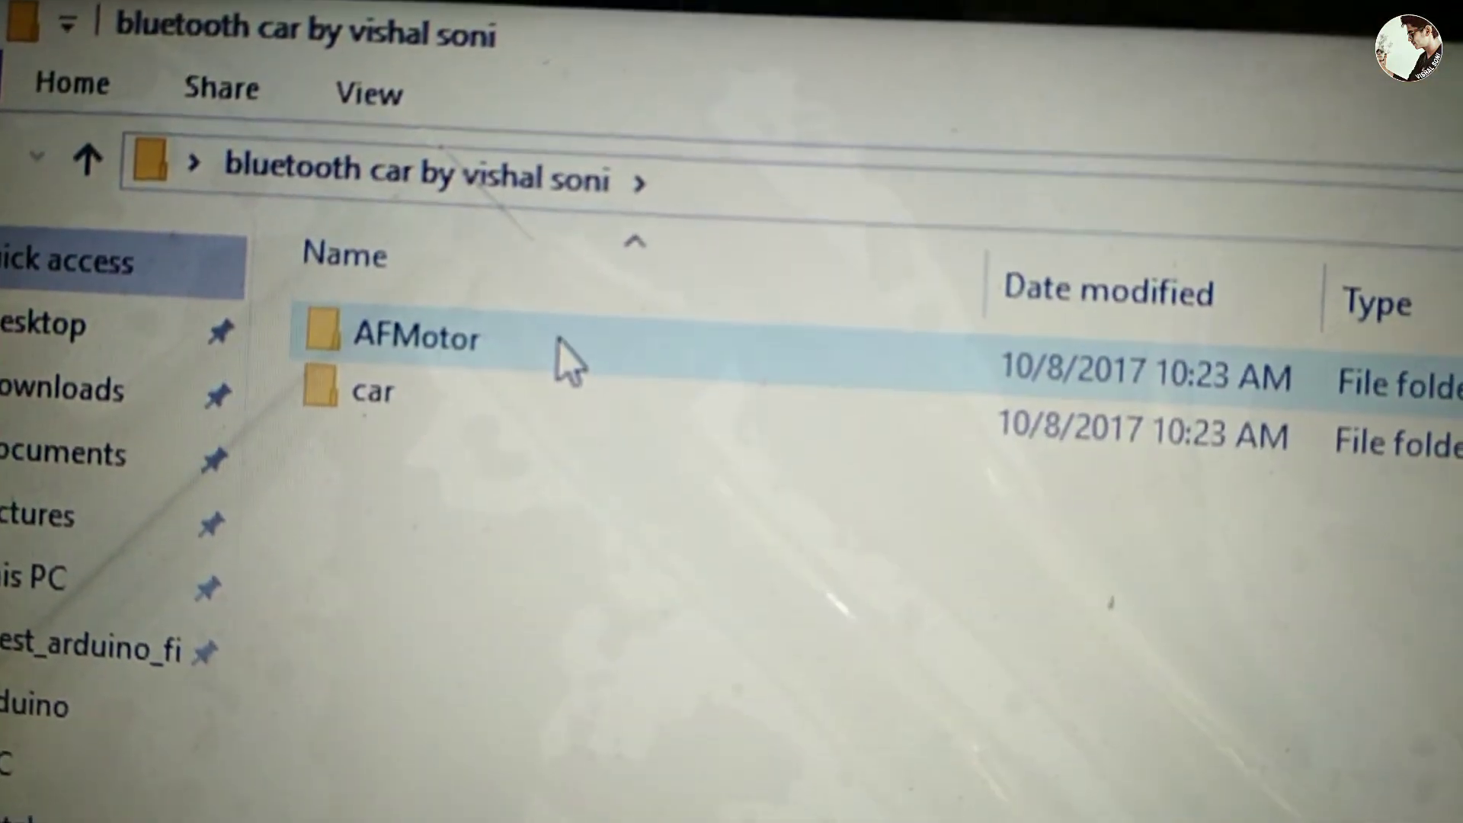
Copy the AFMotor library folder from the extracted archive
{"action": "left_click", "coordinate": [569, 349]}
{"action": "right_click", "coordinate": [544, 307]}
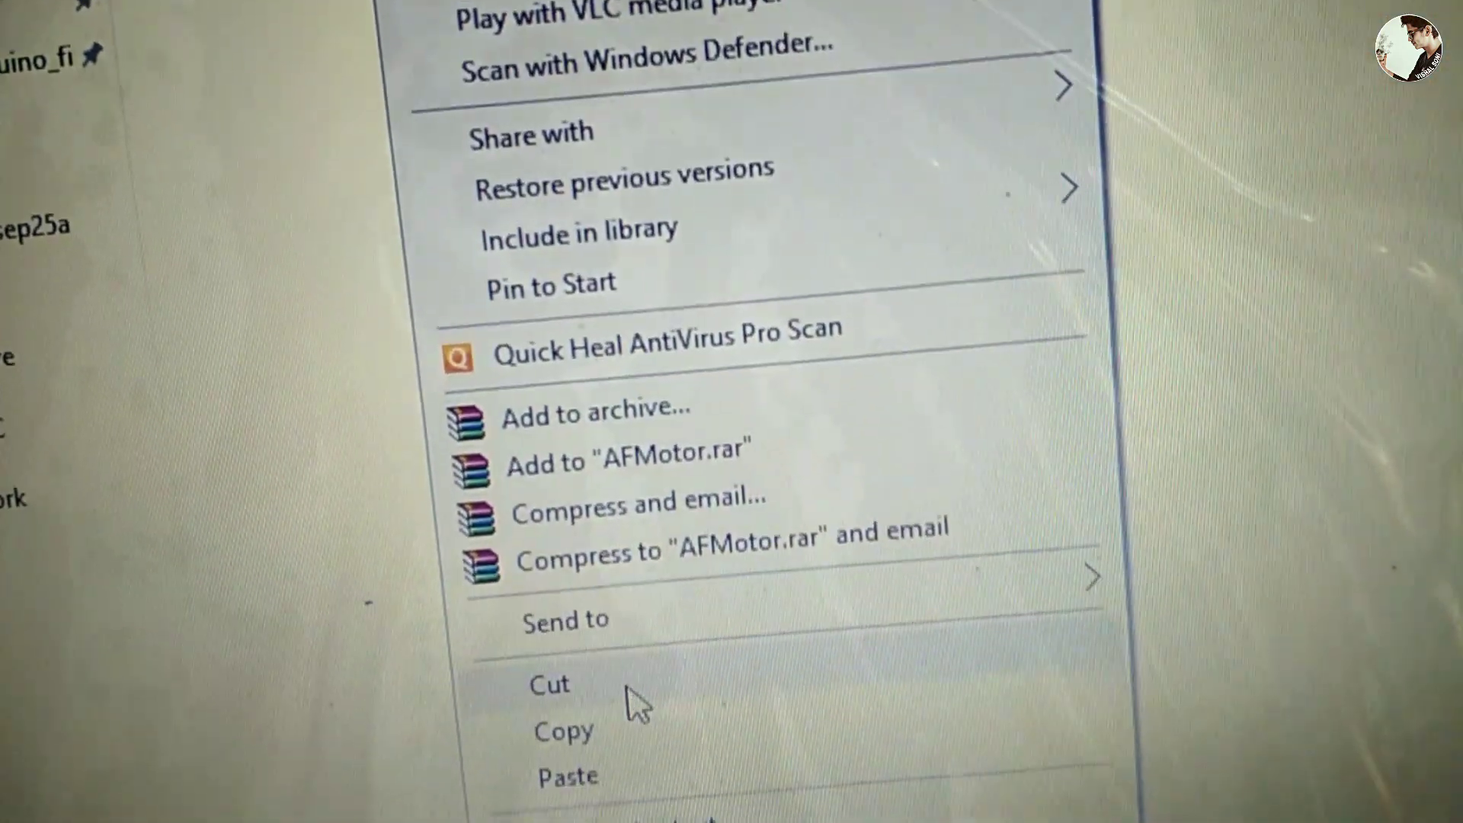
{"action": "left_click", "coordinate": [639, 735]}
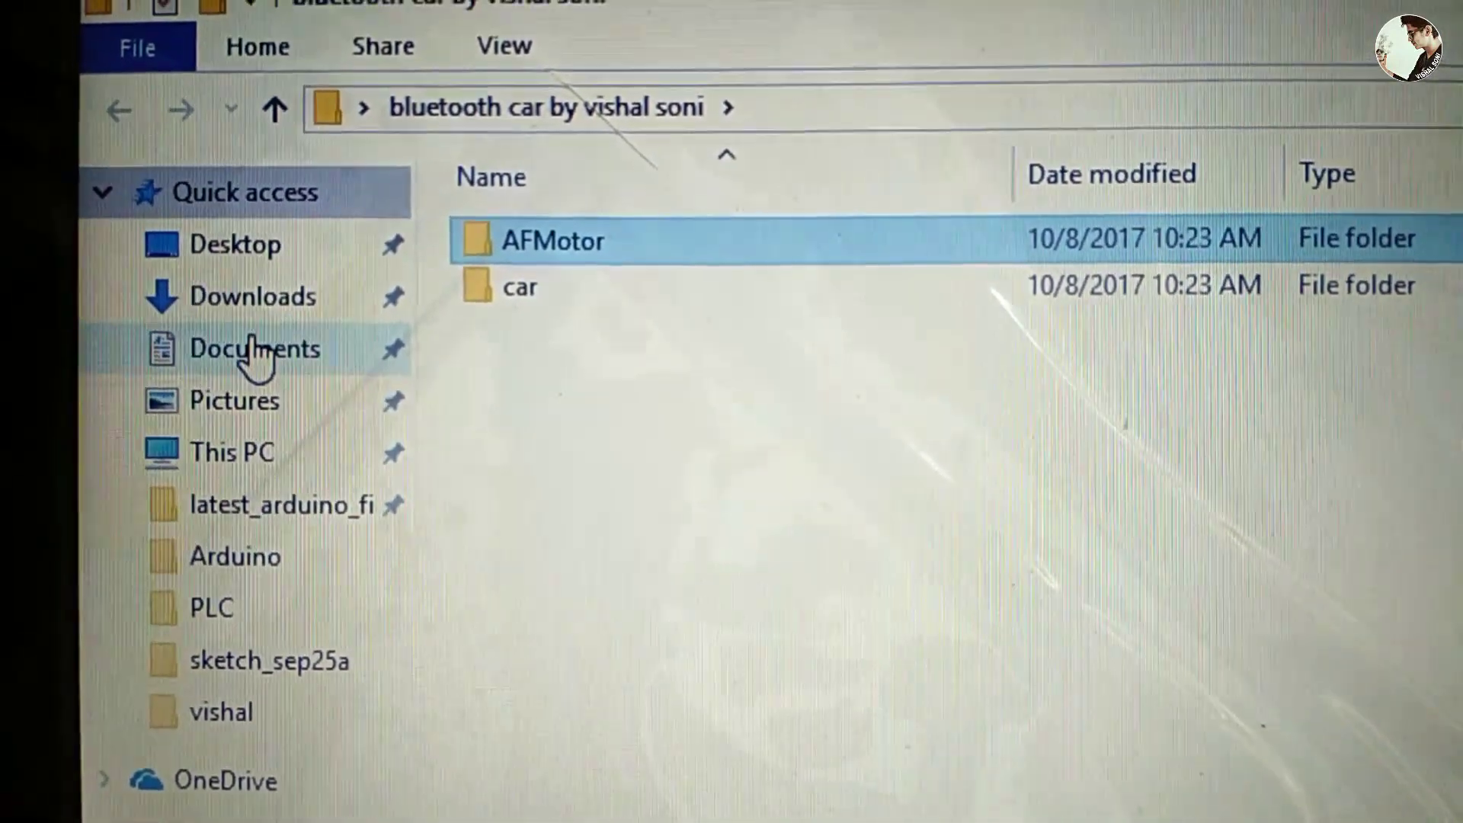
Paste AFMotor into Documents > Arduino > libraries and return to the desktop
{"action": "left_click", "coordinate": [255, 354]}
{"action": "left_click", "coordinate": [571, 243]}
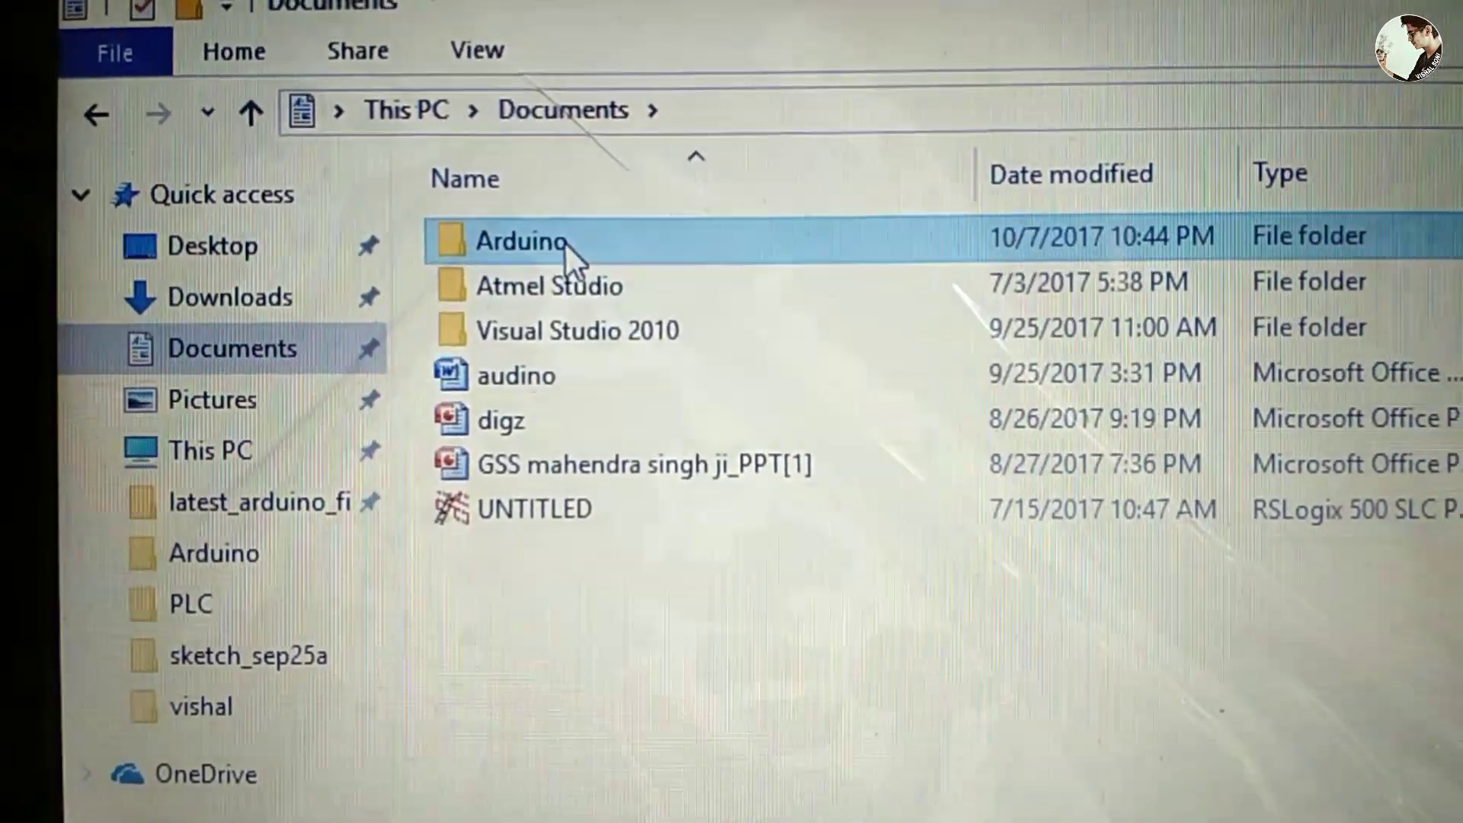
{"action": "double_click", "coordinate": [564, 242]}
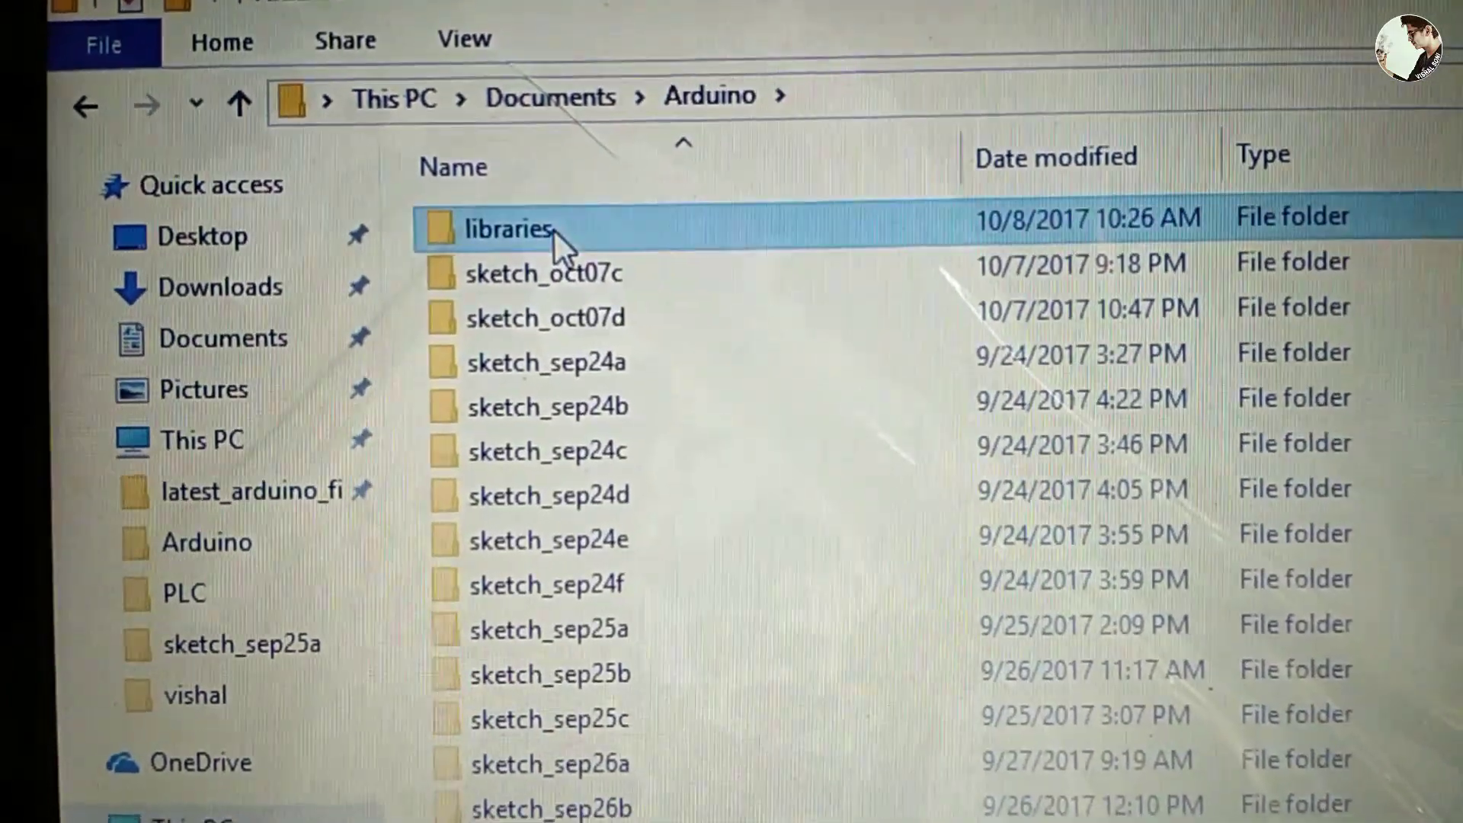
{"action": "double_click", "coordinate": [553, 230]}
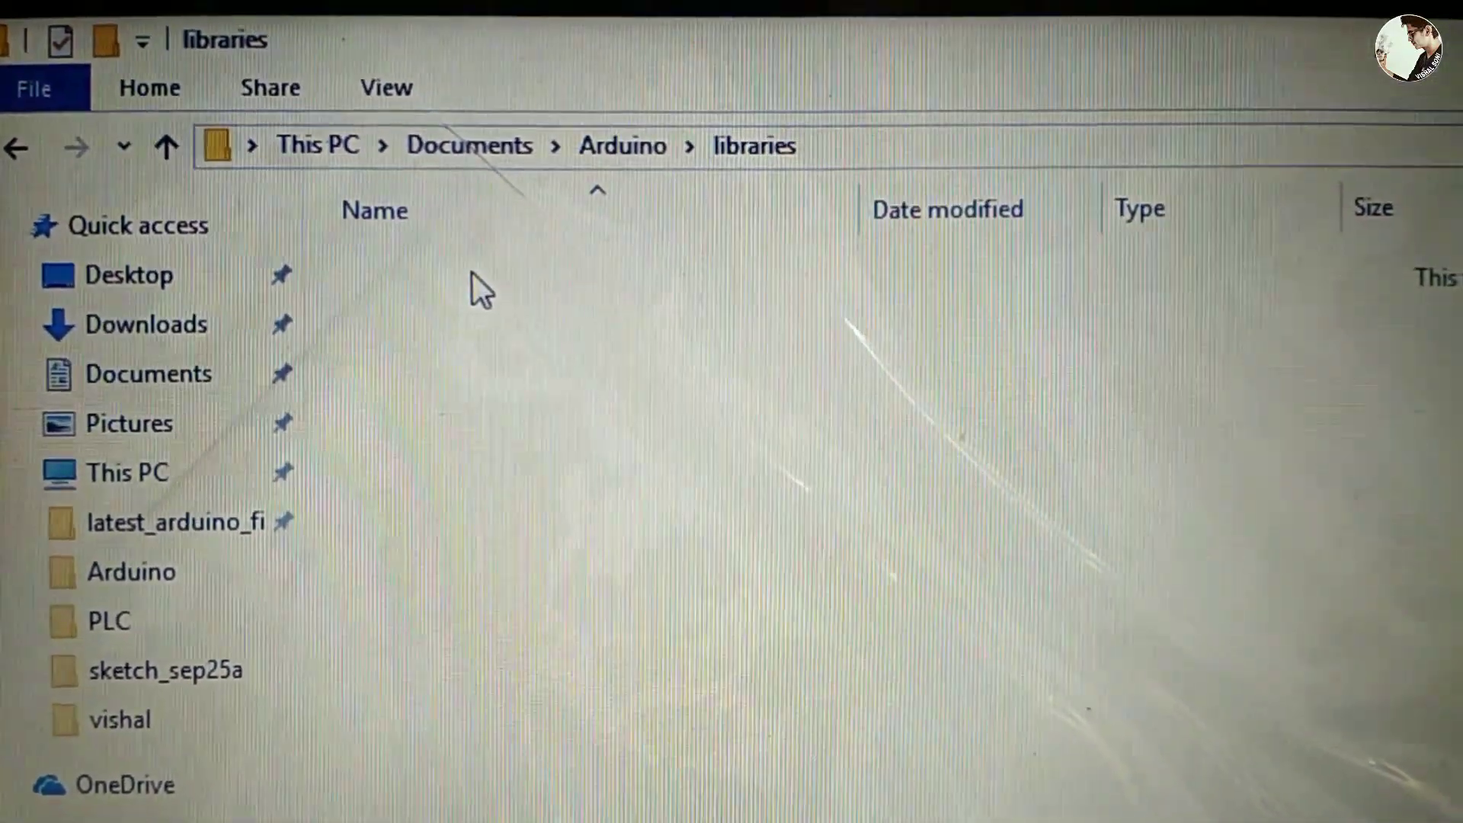
{"action": "key", "text": "ctrl+v"}
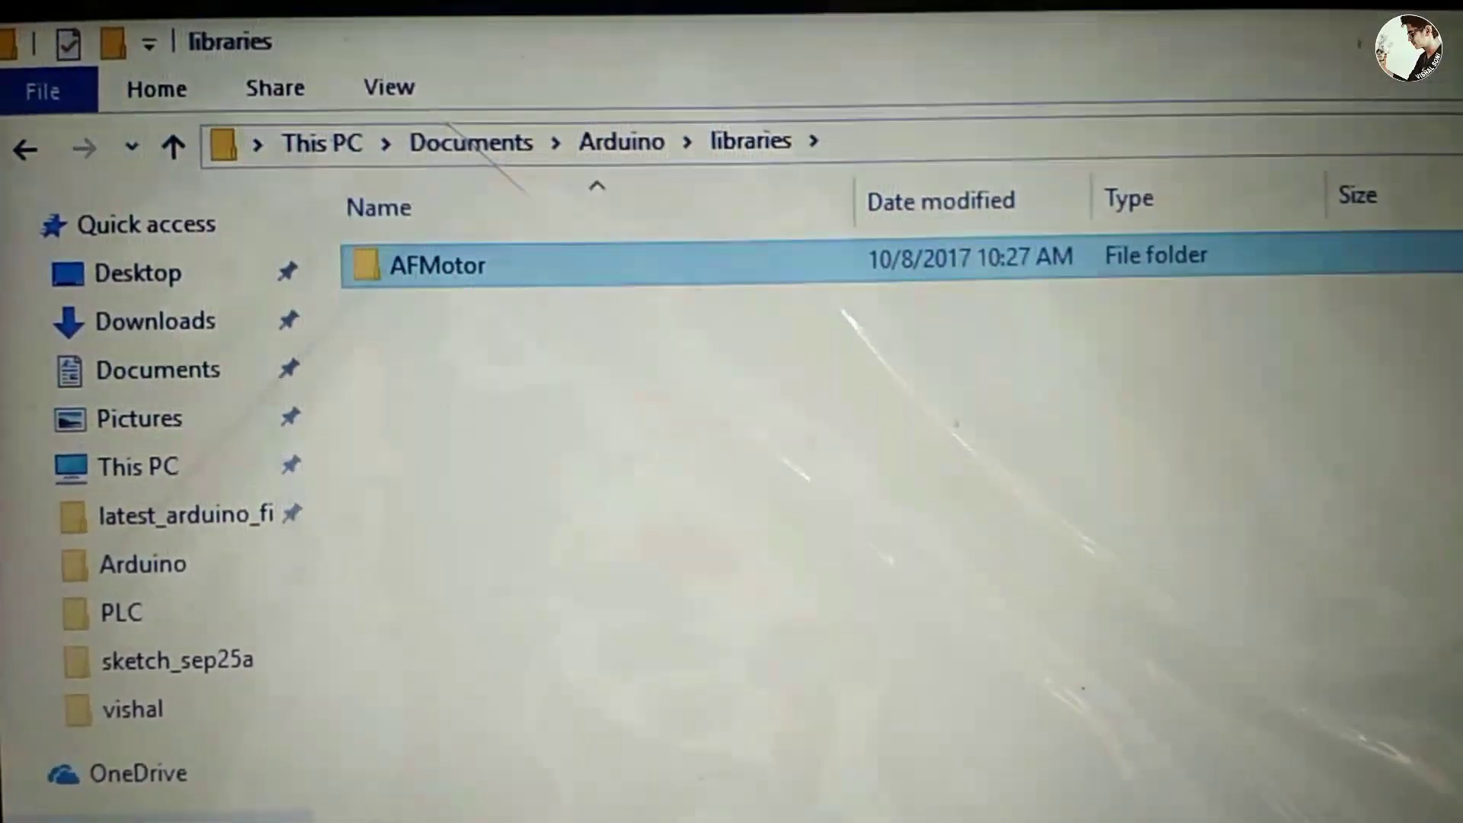
{"action": "key", "text": "super+d"}
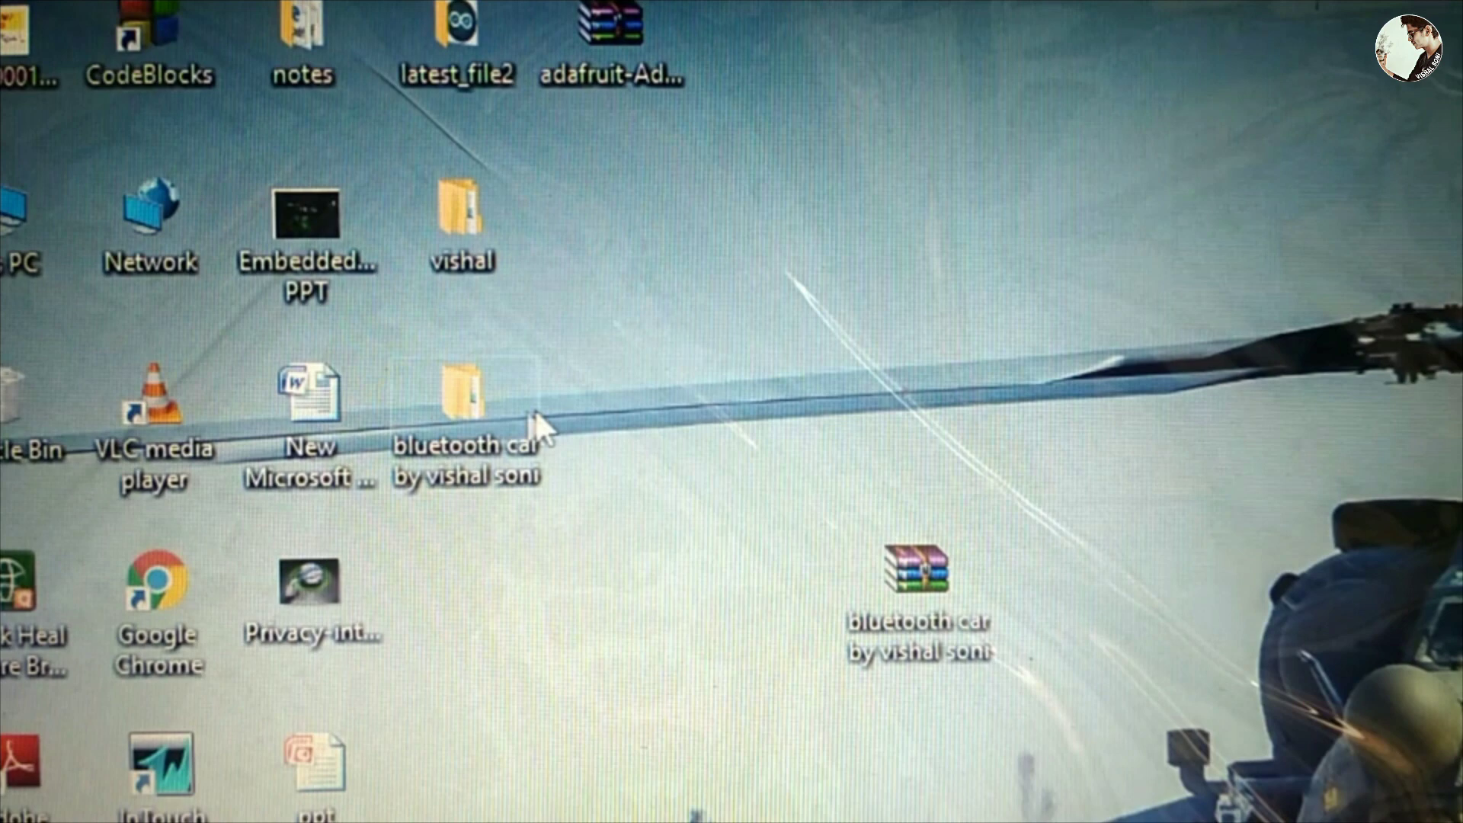
Open the car .ino sketch from the extracted car folder in Arduino IDE
{"action": "double_click", "coordinate": [518, 428]}
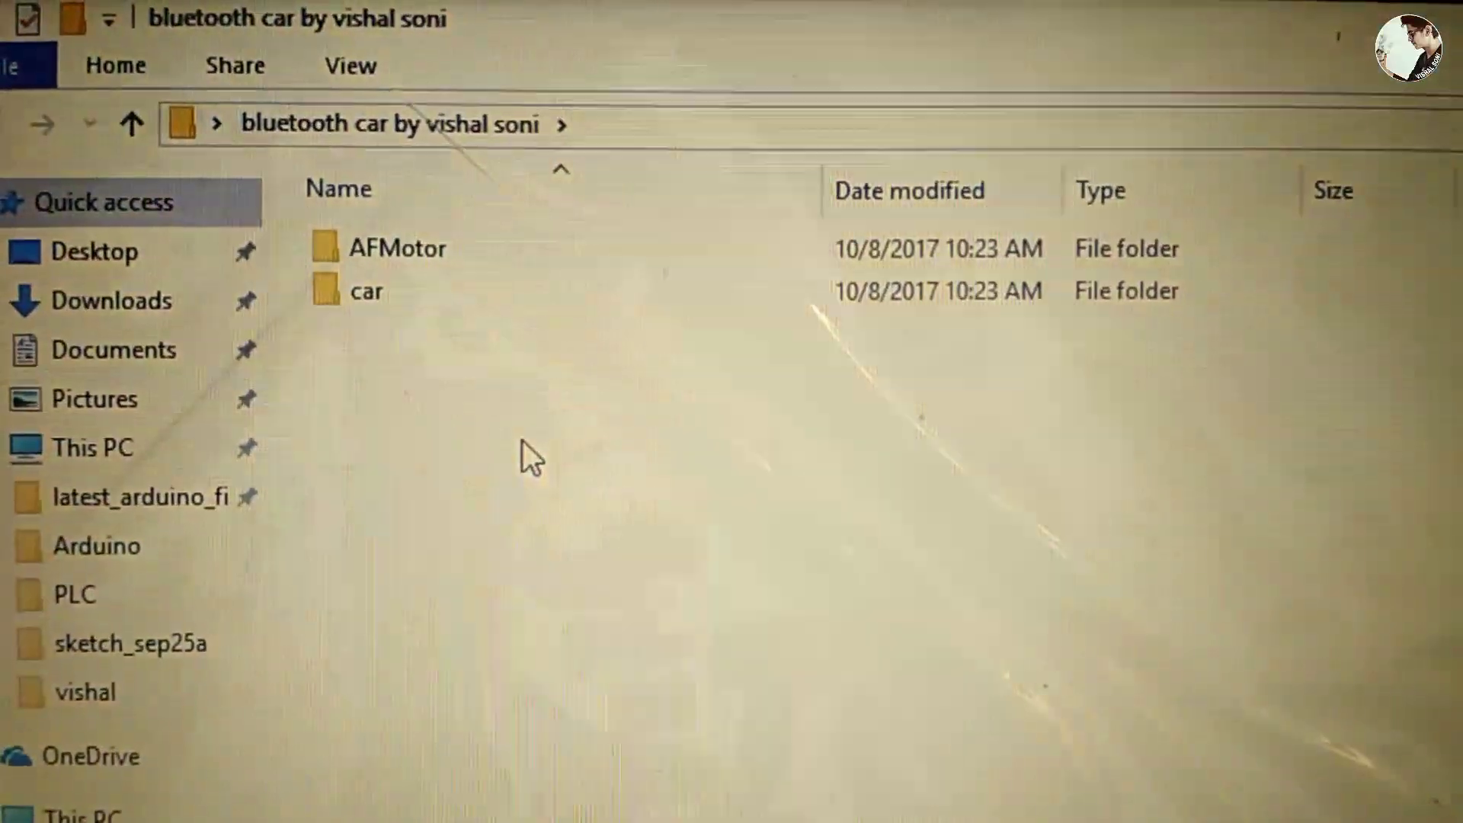
{"action": "double_click", "coordinate": [510, 297]}
{"action": "left_click", "coordinate": [518, 259]}
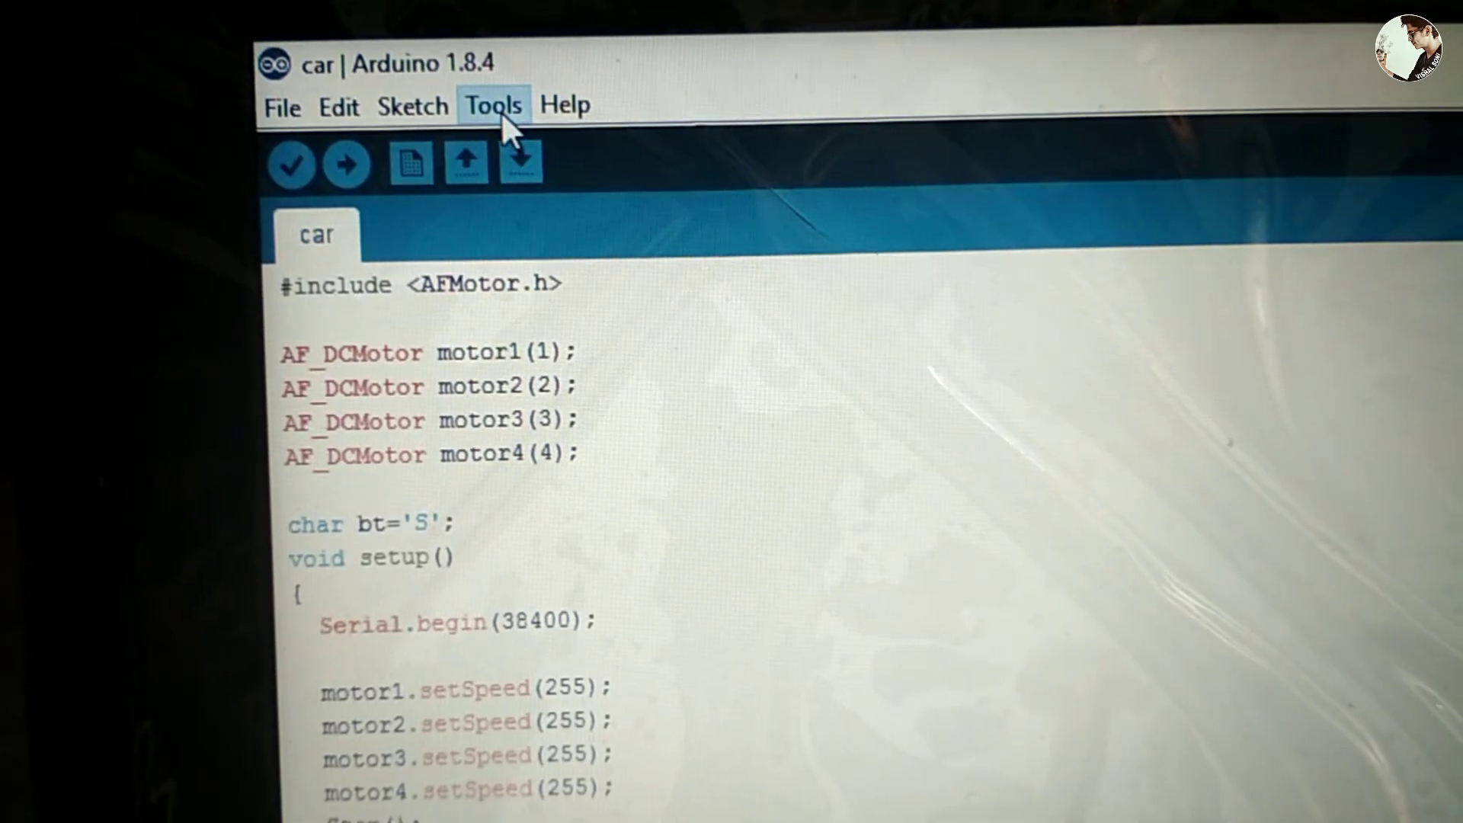
Confirm board Arduino/Genuino Uno on COM3 under Tools, then upload the car sketch
{"action": "left_click", "coordinate": [463, 107]}
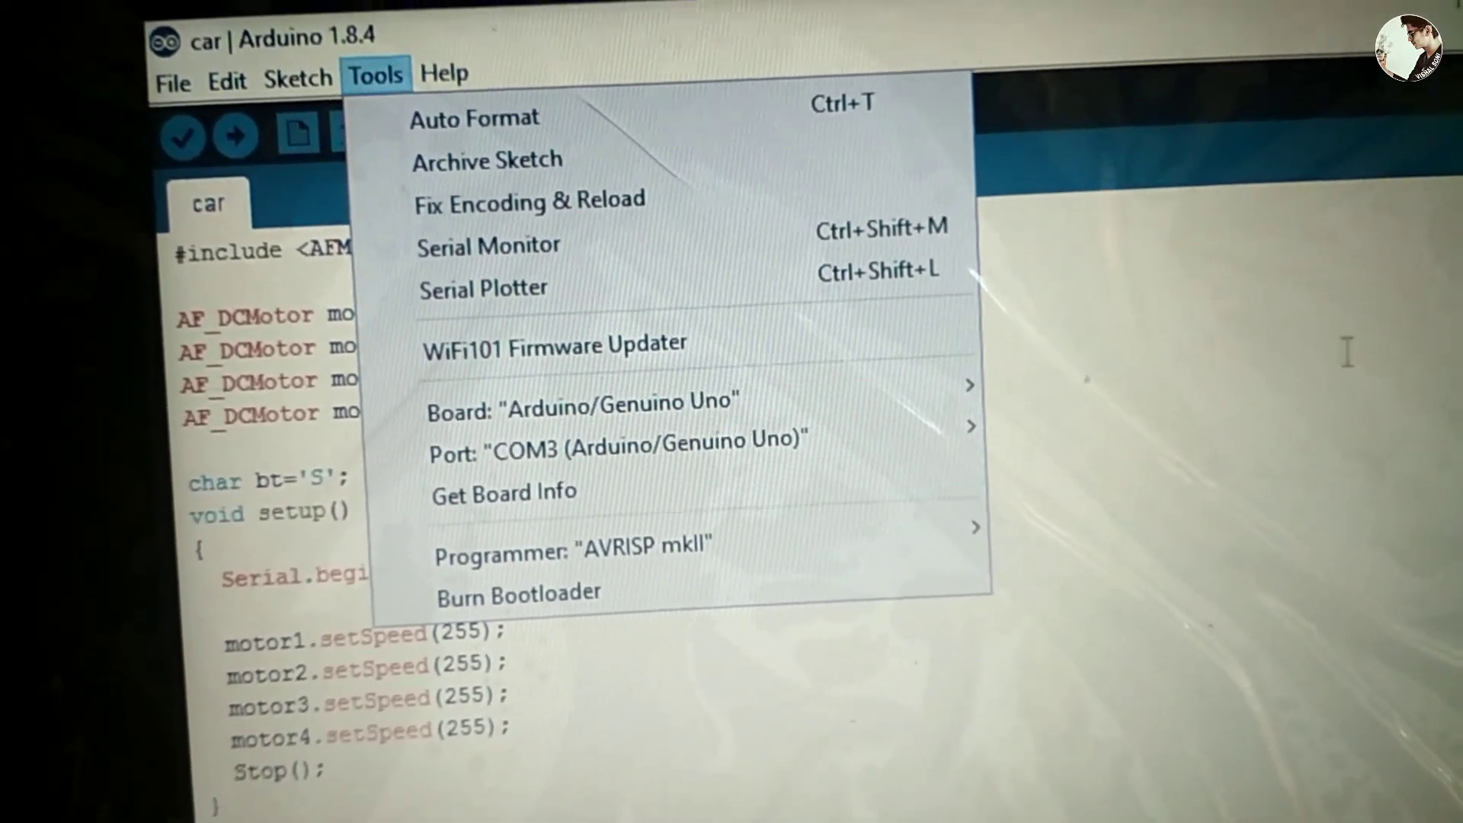
{"action": "left_click", "coordinate": [1378, 353]}
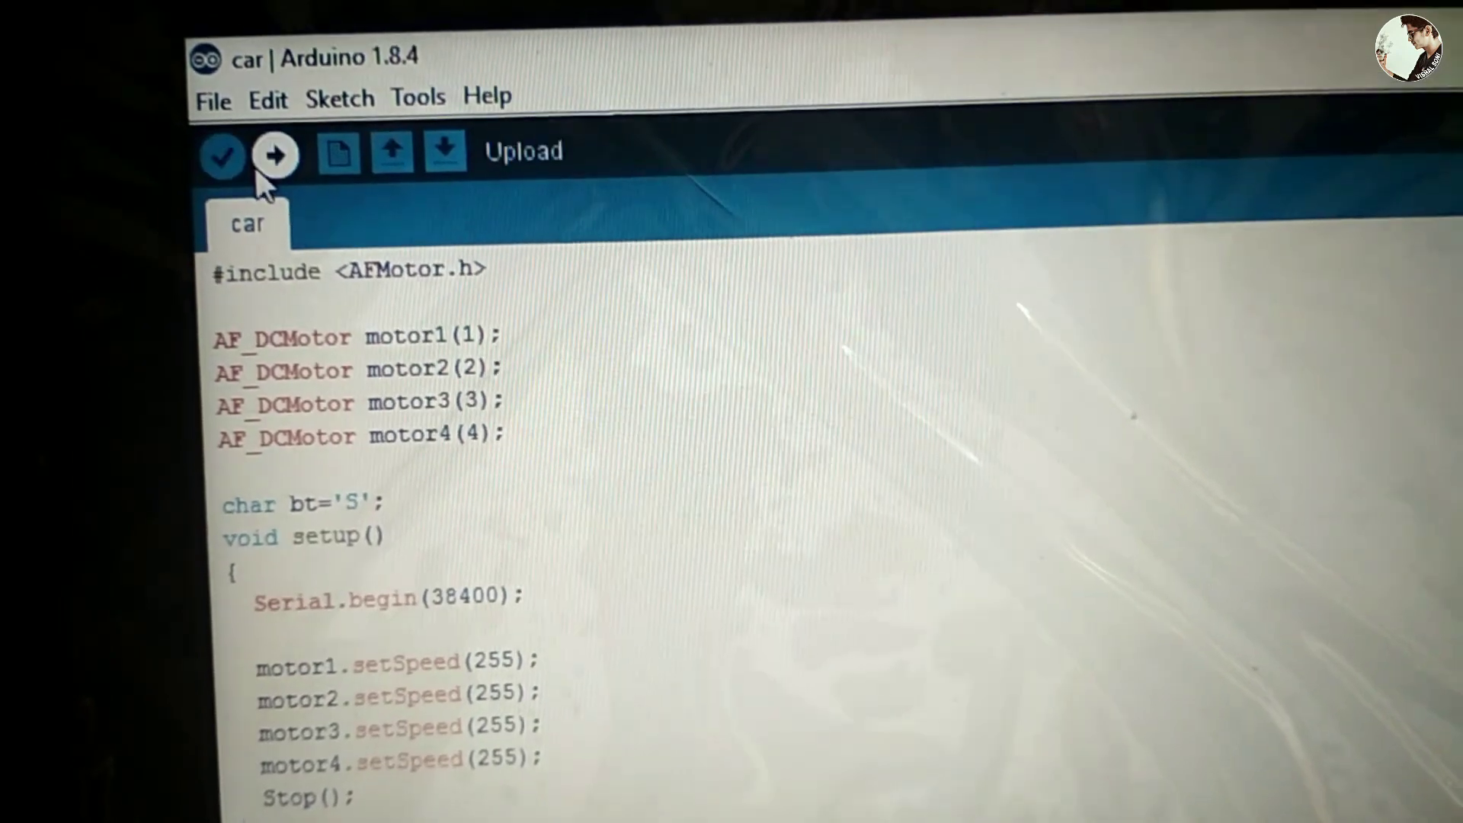
{"action": "left_click", "coordinate": [267, 188]}
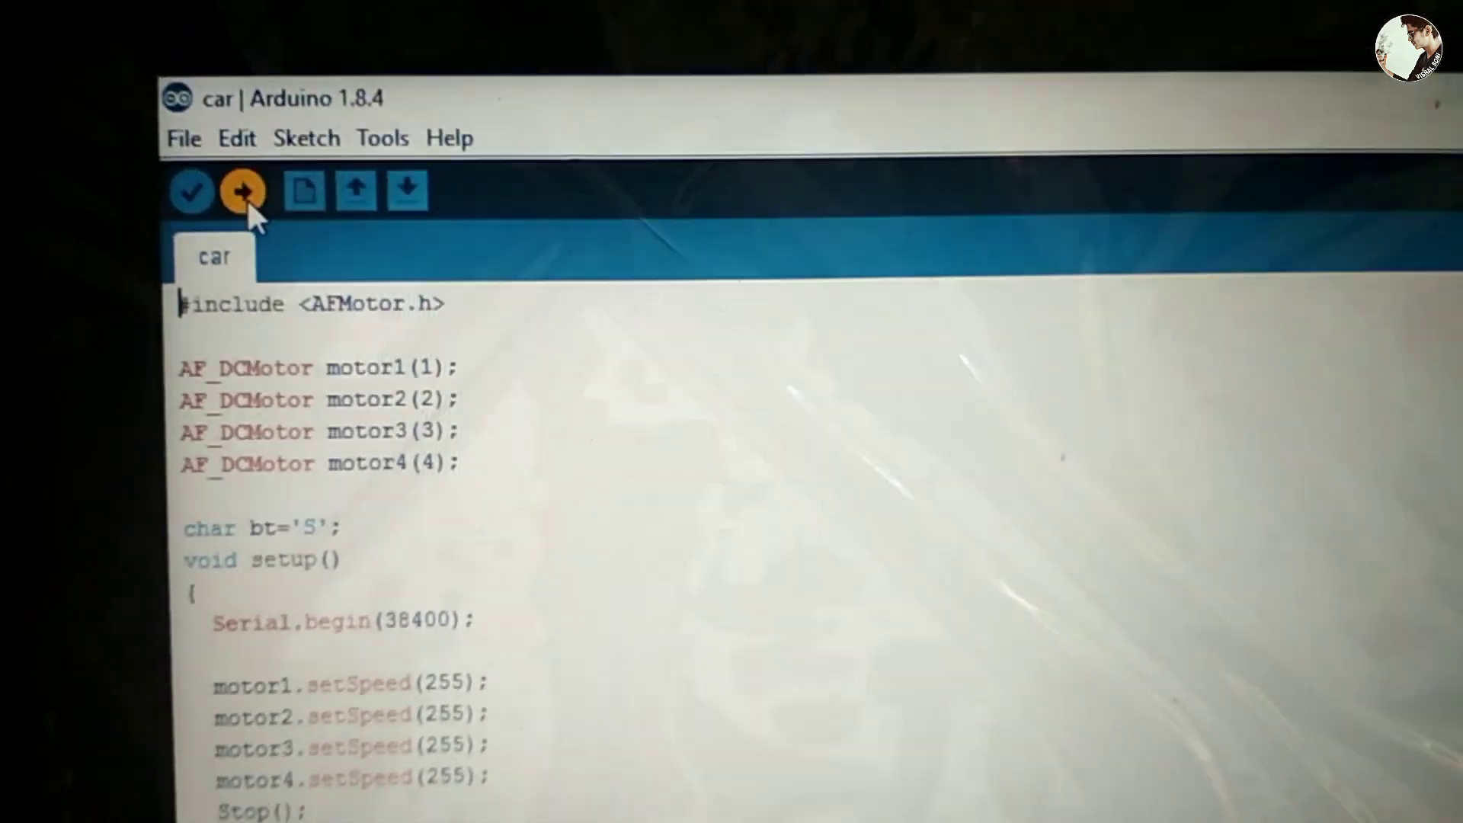